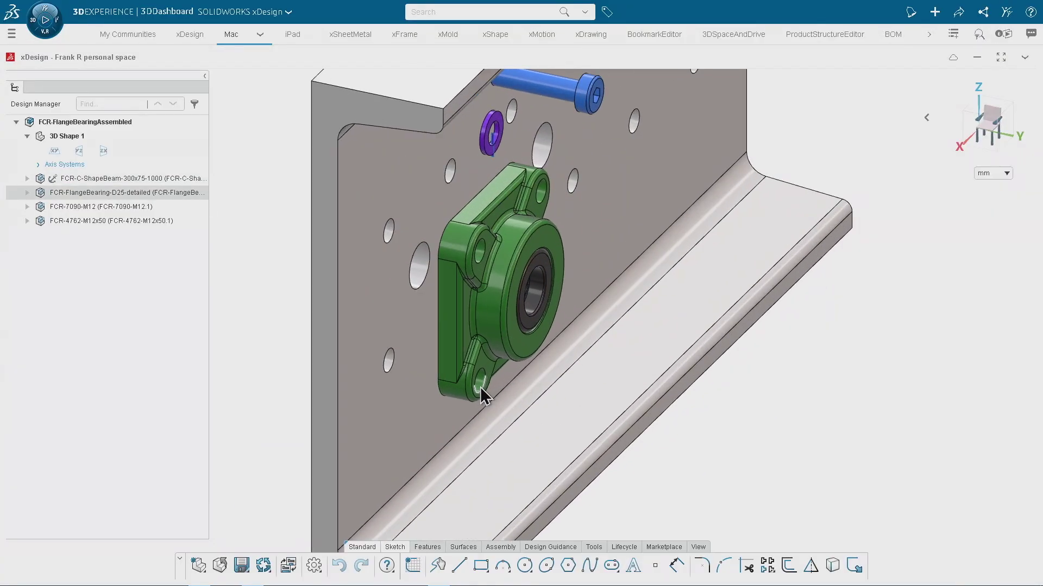
# Snap the flange bearing onto the C-beam web's mounting holes and fix it with a Rigid mate.
pyautogui.moveTo(807, 461); pyautogui.dragTo(860, 466, button='middle')
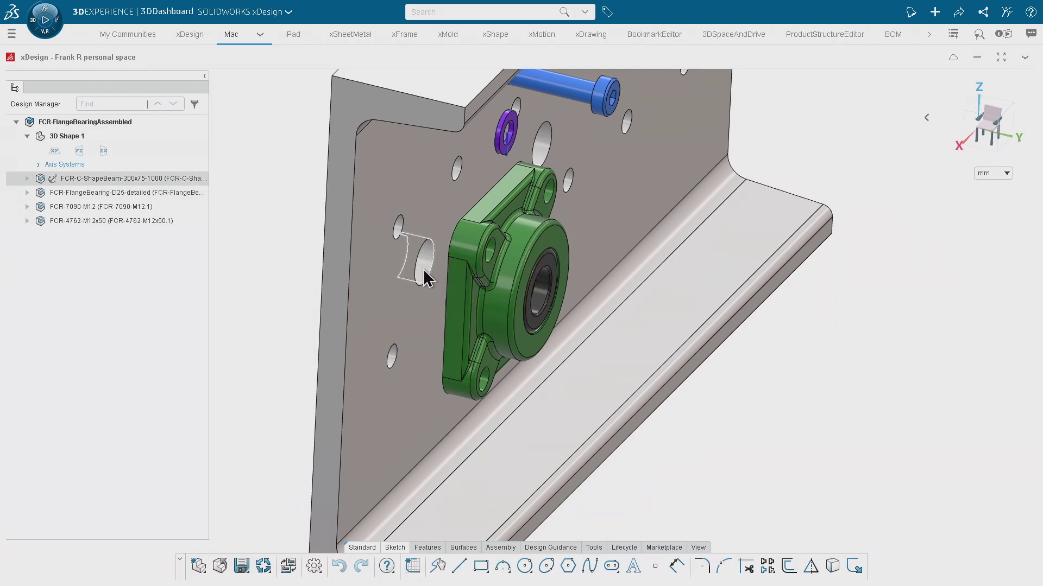
pyautogui.moveTo(675, 442); pyautogui.dragTo(735, 454, button='middle')
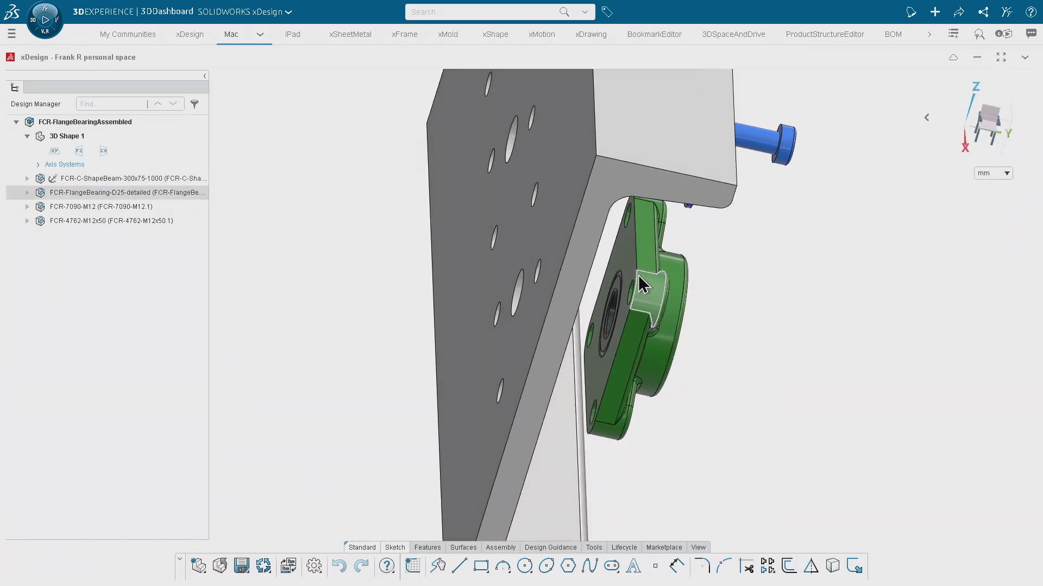
pyautogui.moveTo(796, 349); pyautogui.dragTo(776, 429, button='middle')
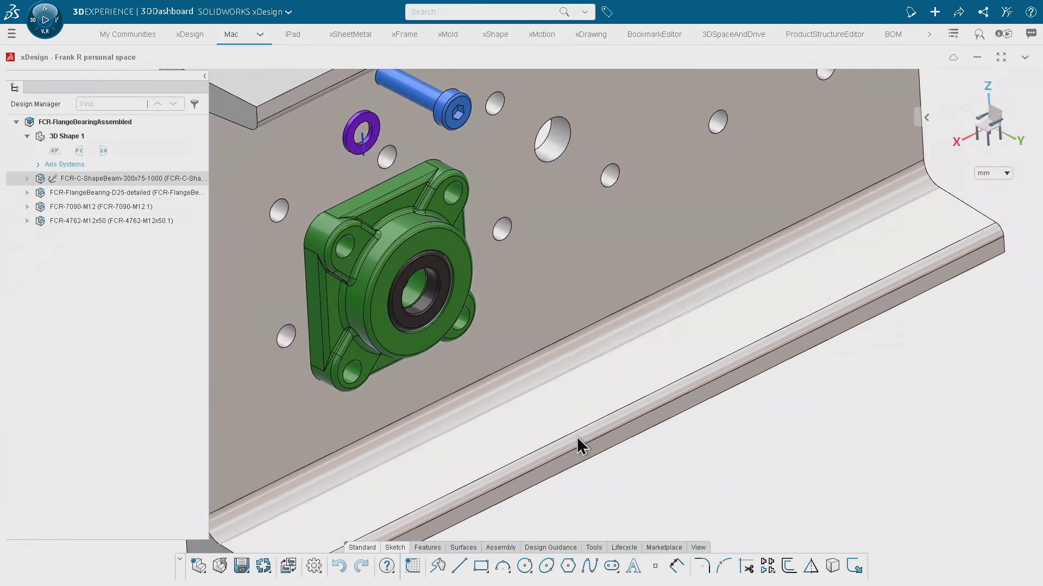
pyautogui.moveTo(577, 437); pyautogui.dragTo(613, 462, button='middle')
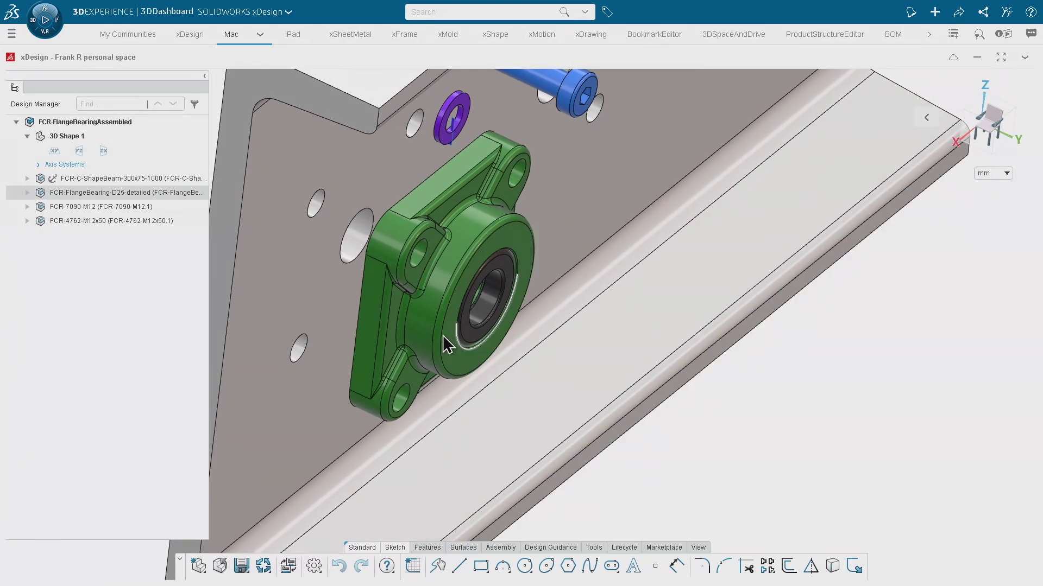
pyautogui.click(349, 263)
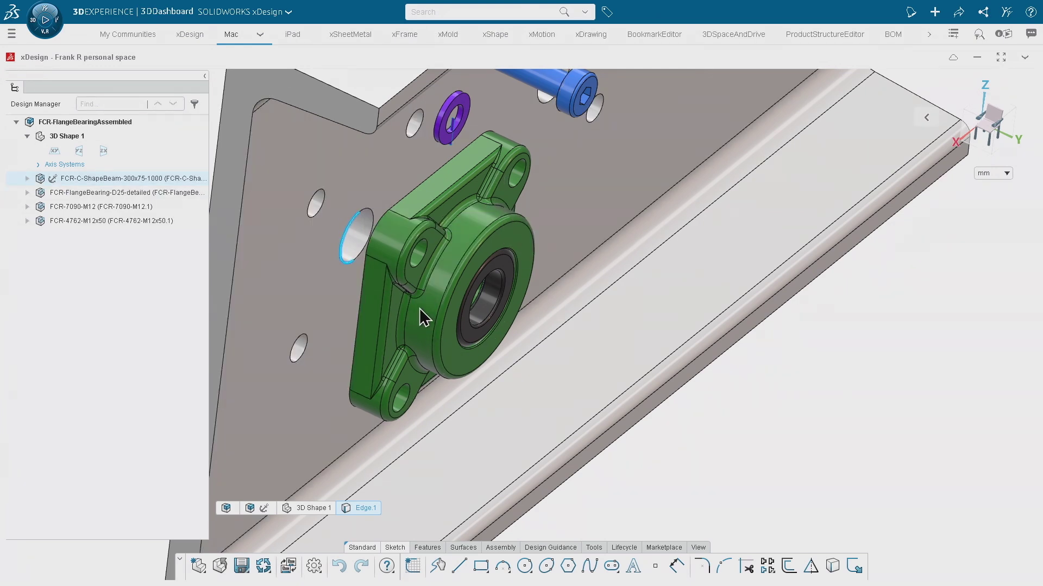
pyautogui.moveTo(413, 296); pyautogui.dragTo(363, 284)
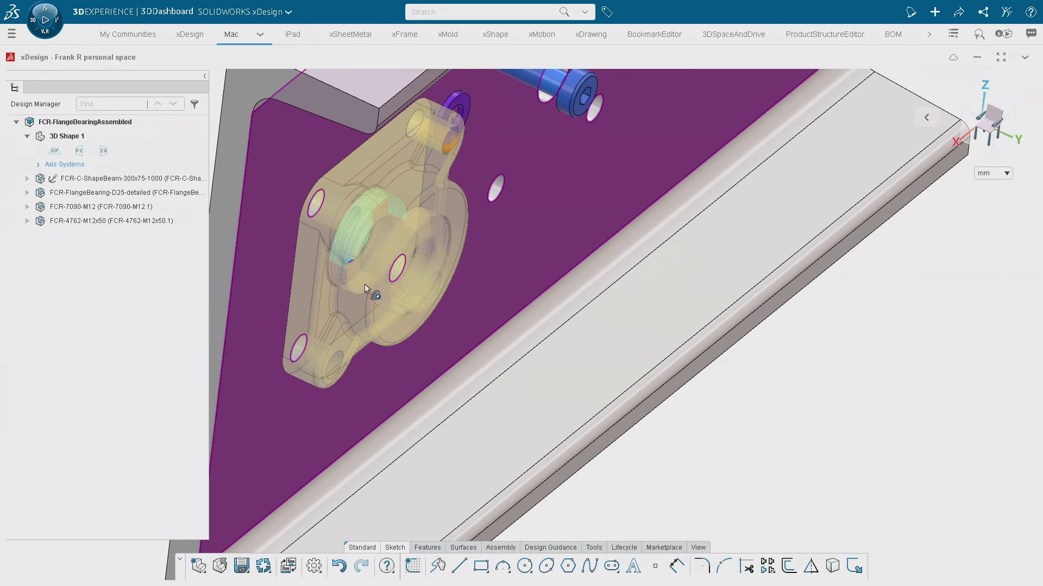
pyautogui.moveTo(364, 285); pyautogui.dragTo(364, 284)
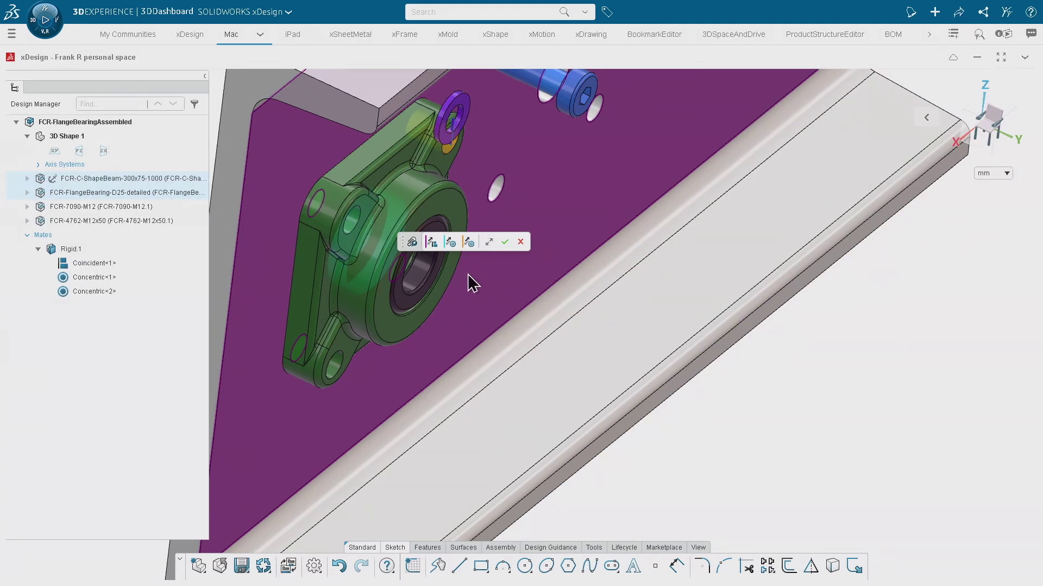
pyautogui.click(505, 242)
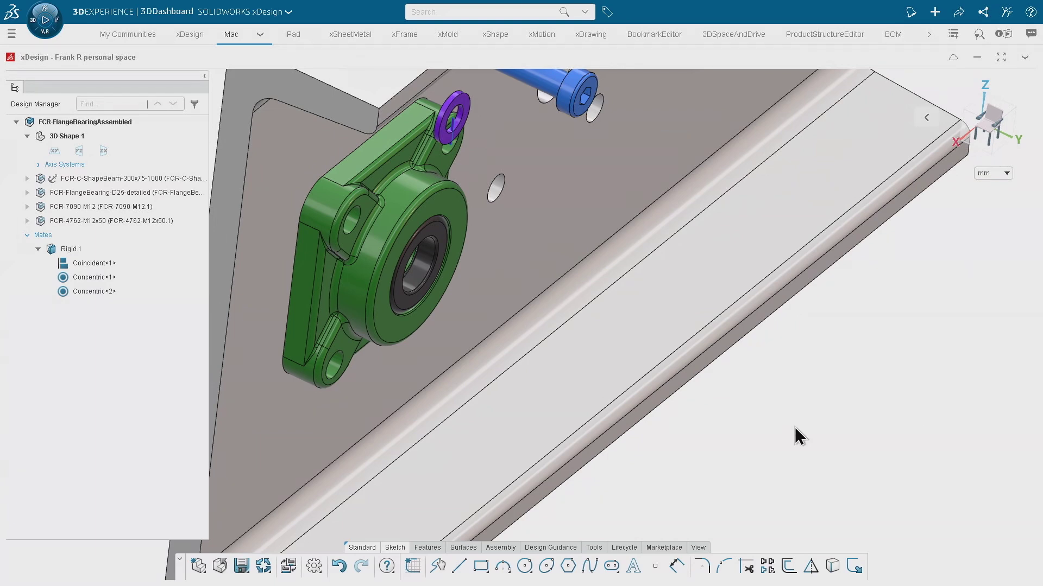
pyautogui.scroll(5, 875, 426)
pyautogui.moveTo(874, 429); pyautogui.dragTo(846, 426, button='middle')
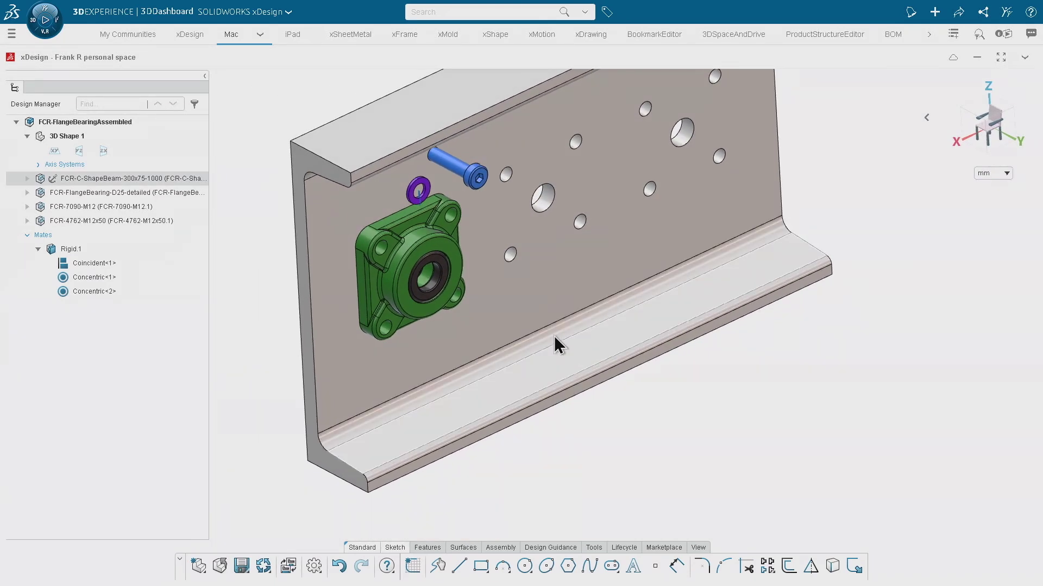
pyautogui.click(424, 278)
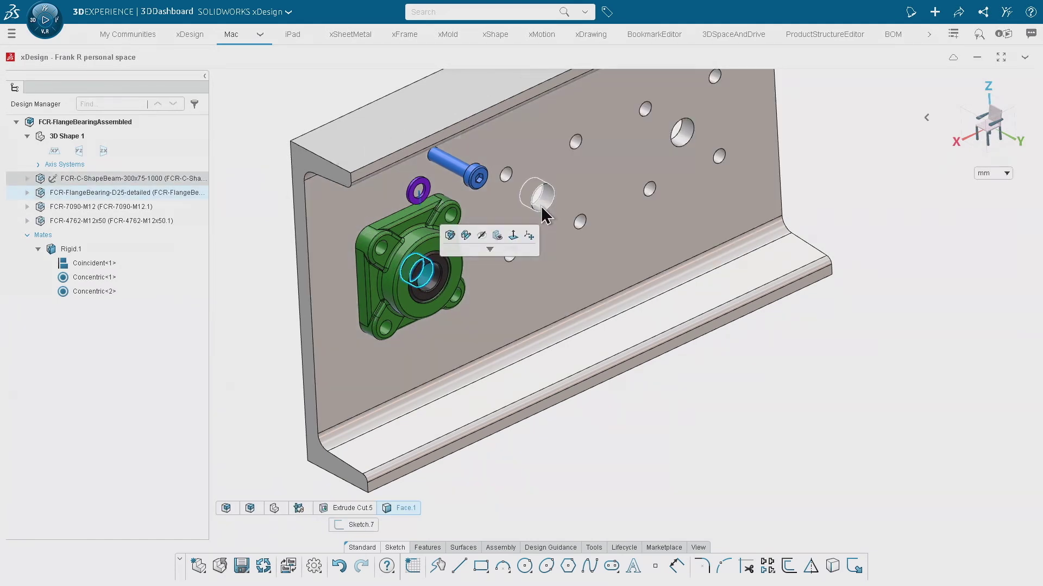
pyautogui.click(545, 204)
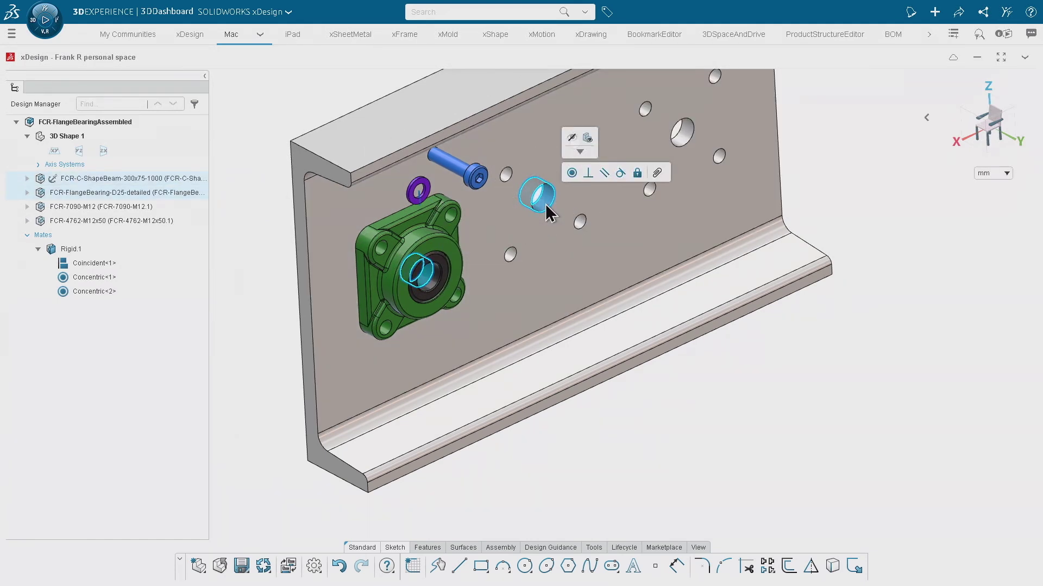
pyautogui.click(549, 277)
pyautogui.moveTo(263, 305); pyautogui.dragTo(467, 391, button='middle')
pyautogui.press('Escape')
pyautogui.scroll(10, 263, 249)
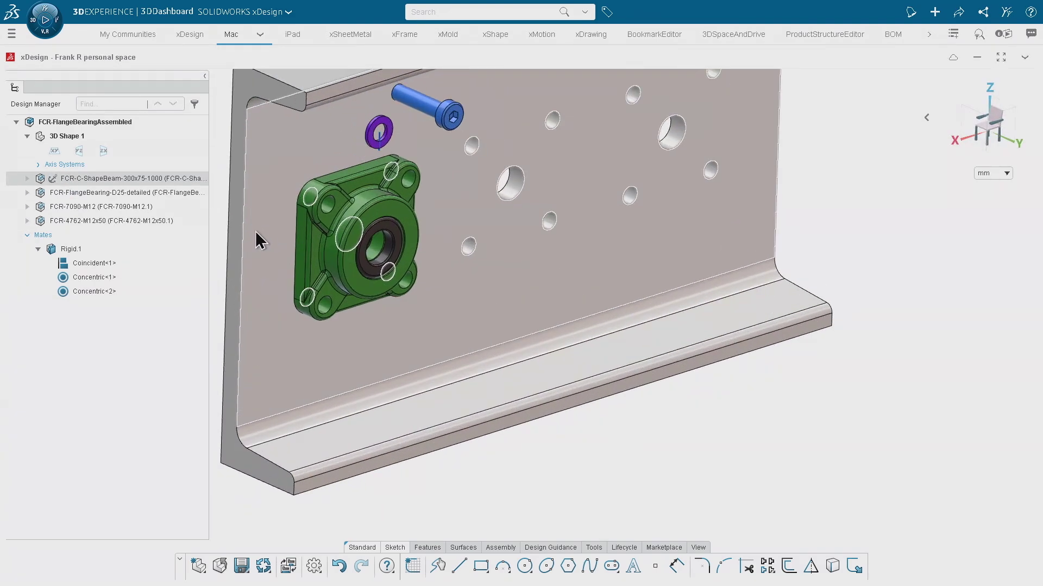
# Drop the purple washer into the bearing's upper-left bolt hole and accept its Revolute mate.
pyautogui.scroll(4, 480, 247)
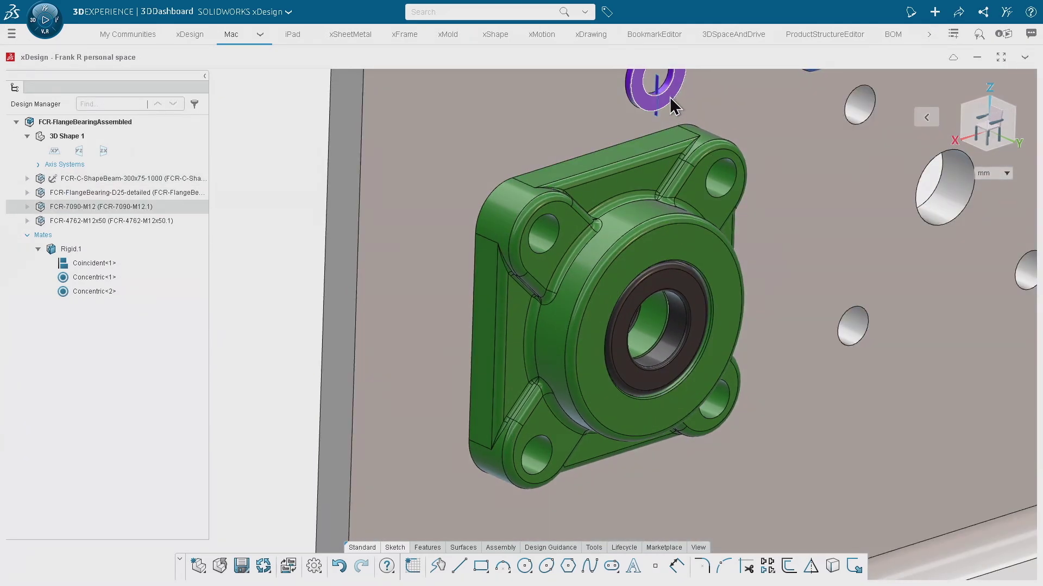
pyautogui.moveTo(658, 129); pyautogui.dragTo(562, 259)
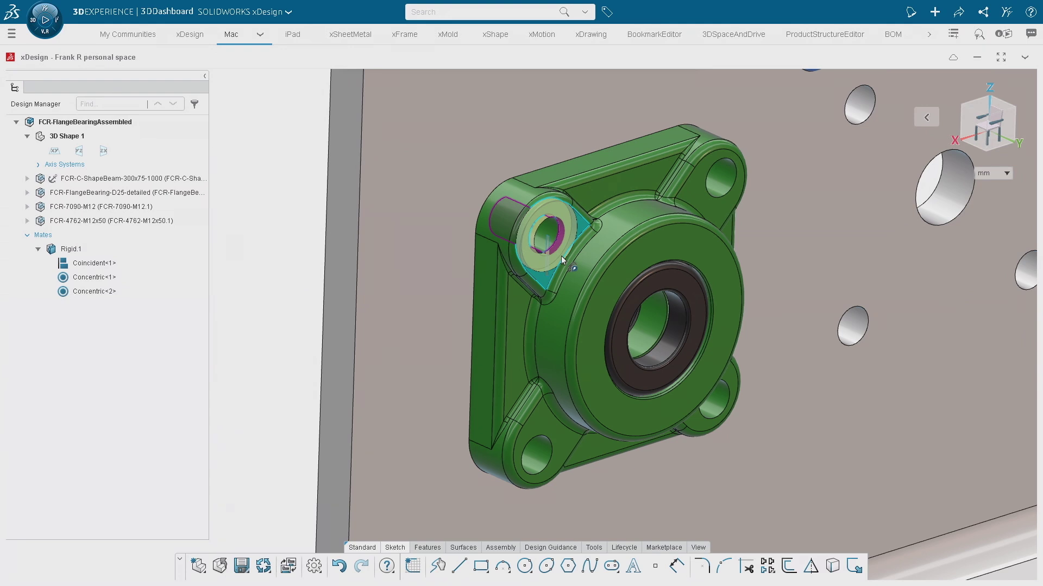
pyautogui.moveTo(562, 259); pyautogui.dragTo(562, 262)
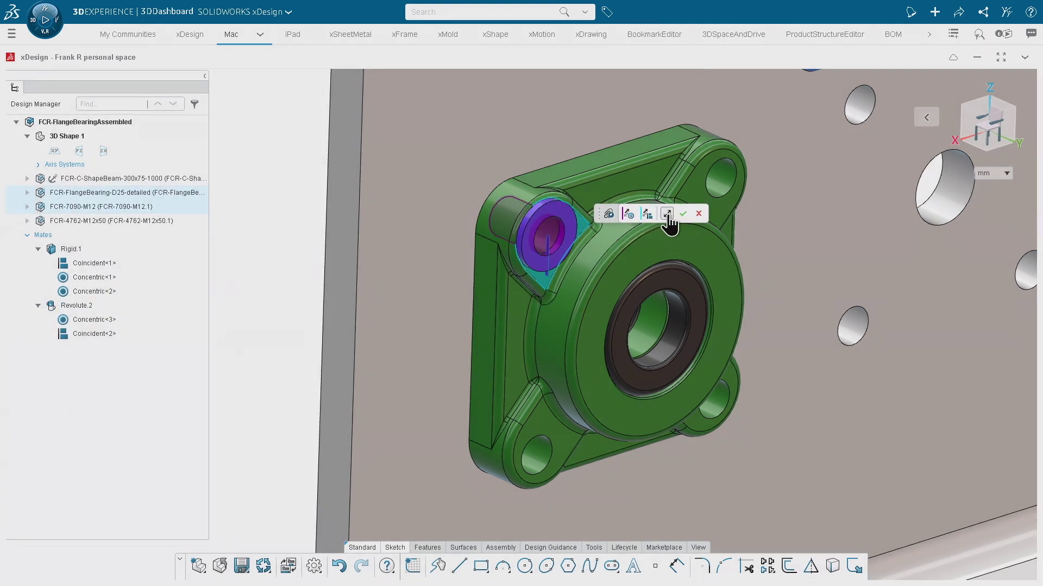
pyautogui.click(683, 214)
pyautogui.scroll(-5, 752, 256)
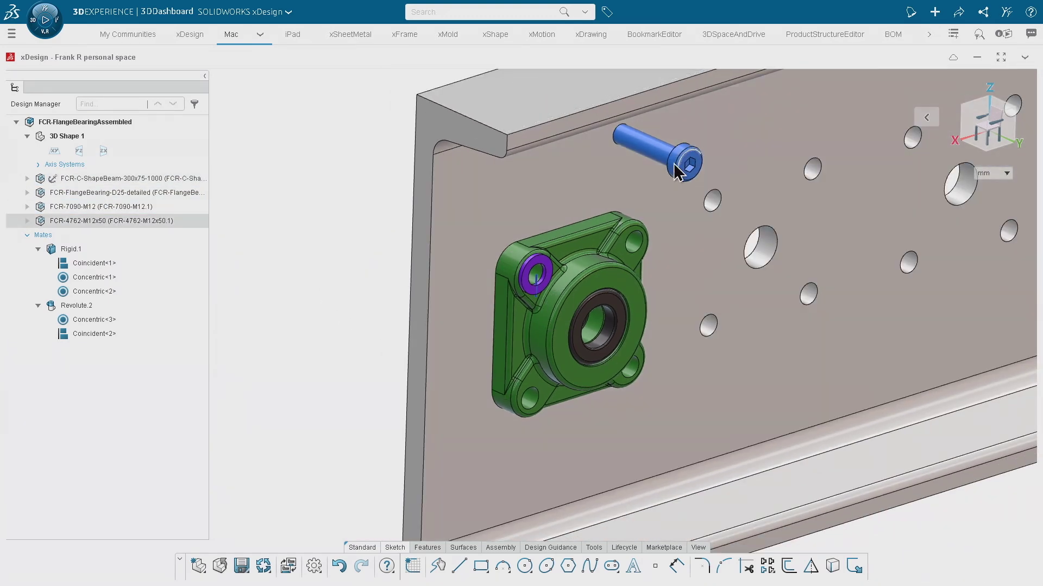
# Mate the M12x50 bolt into the washer, then collapse Rigid.1, Revolute.2 and Revolute.3.
pyautogui.moveTo(678, 172); pyautogui.dragTo(532, 272)
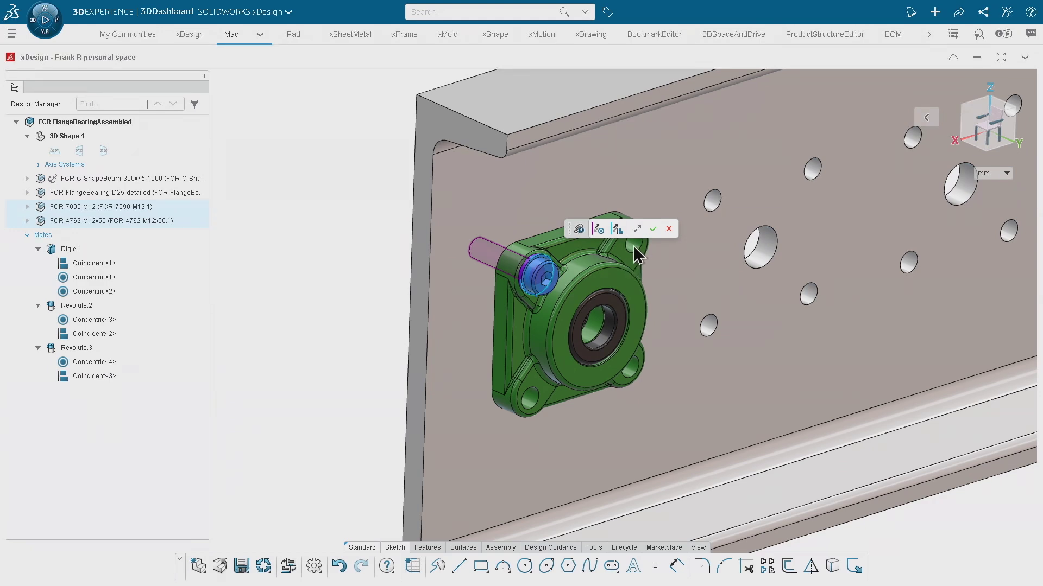
pyautogui.click(653, 228)
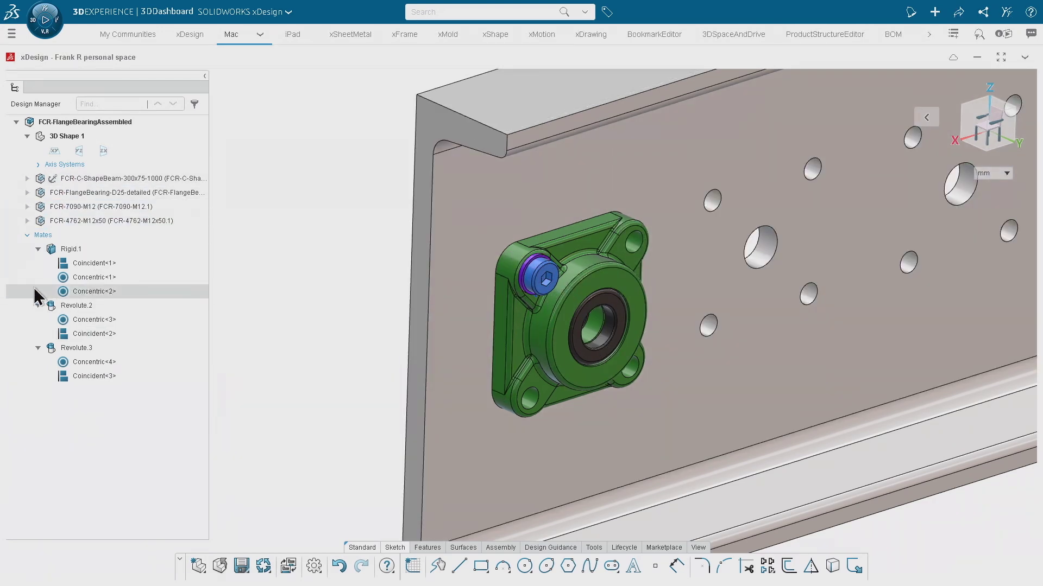
pyautogui.click(38, 249)
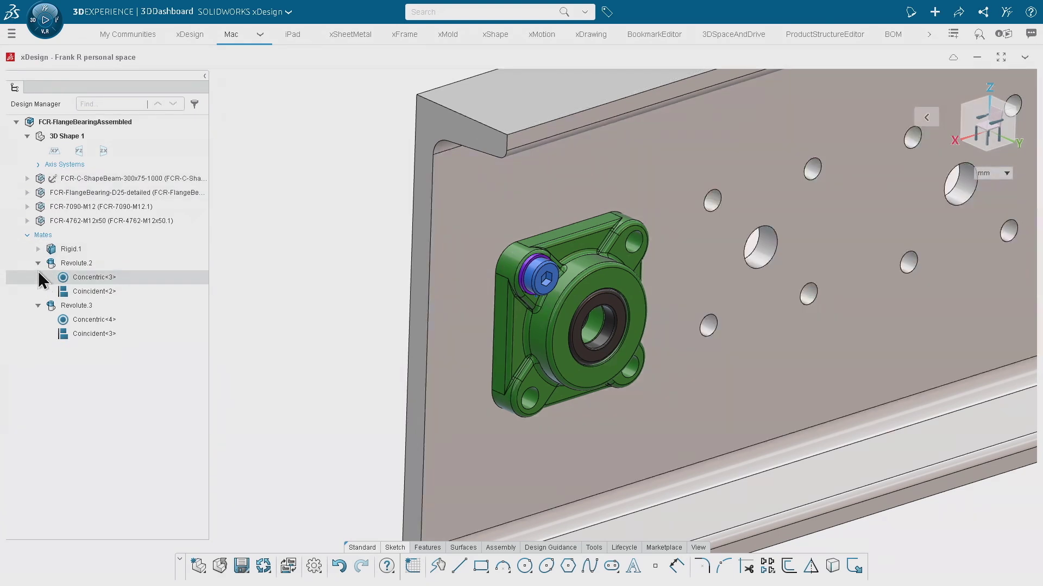
pyautogui.click(38, 262)
pyautogui.click(38, 277)
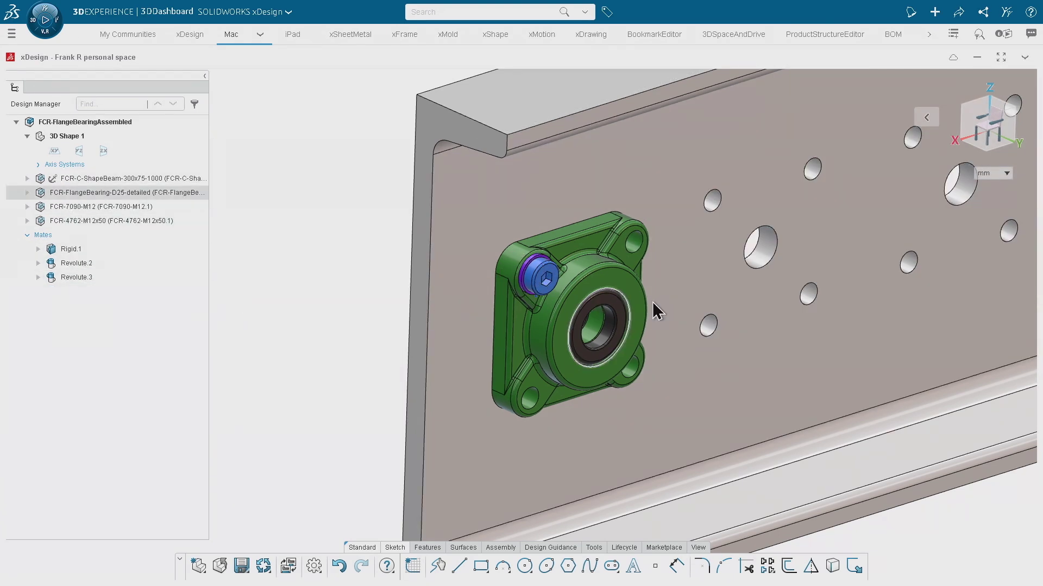
pyautogui.scroll(-4, 654, 309)
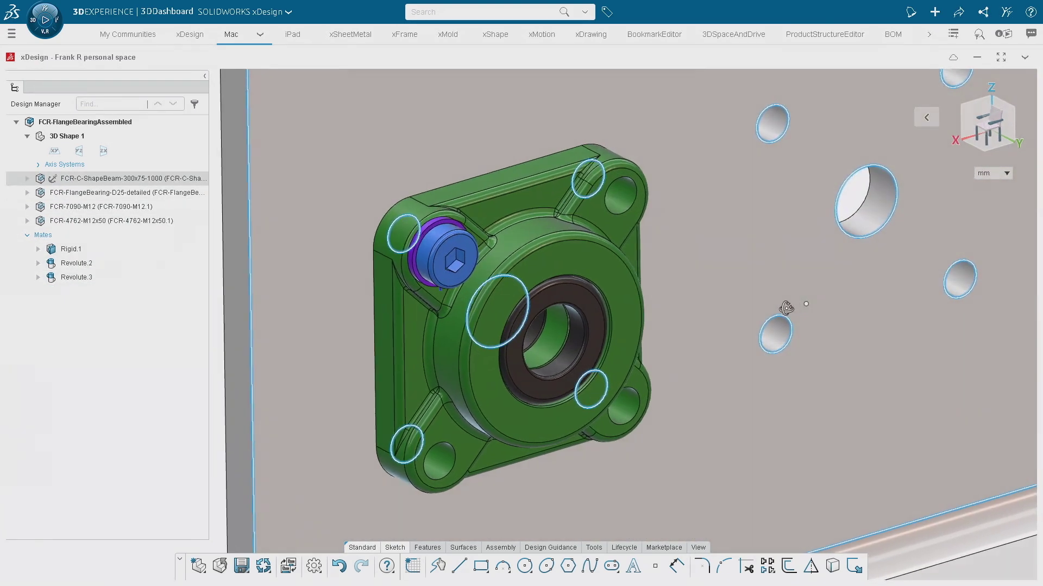
# Copy the FCR-7090-M12 washer and FCR-4762-M12x50 bolt into the three suggested bearing holes.
pyautogui.click(115, 206)
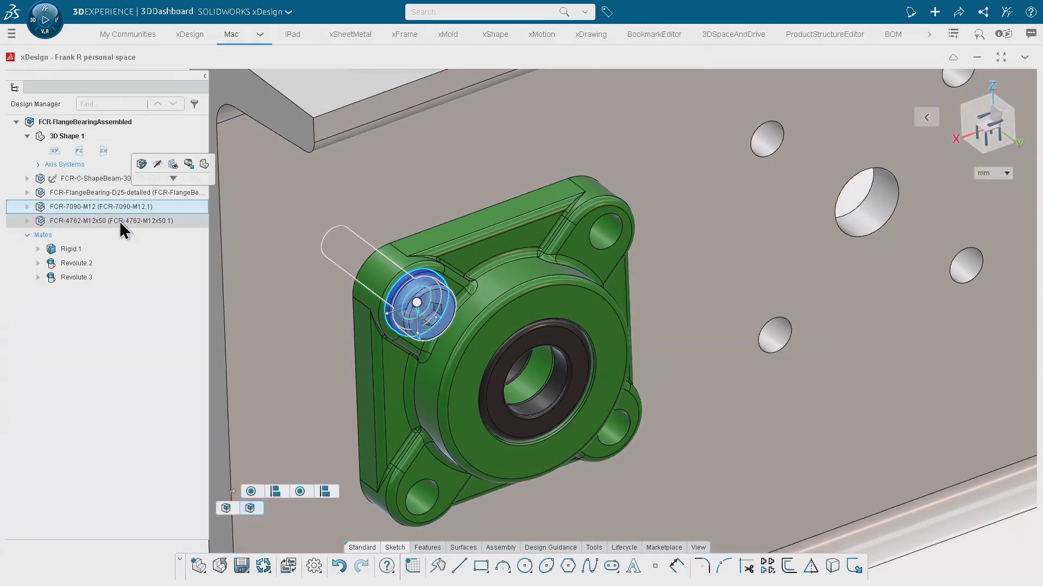
pyautogui.keyDown('ctrl'); pyautogui.click(121, 221); pyautogui.keyUp('ctrl')
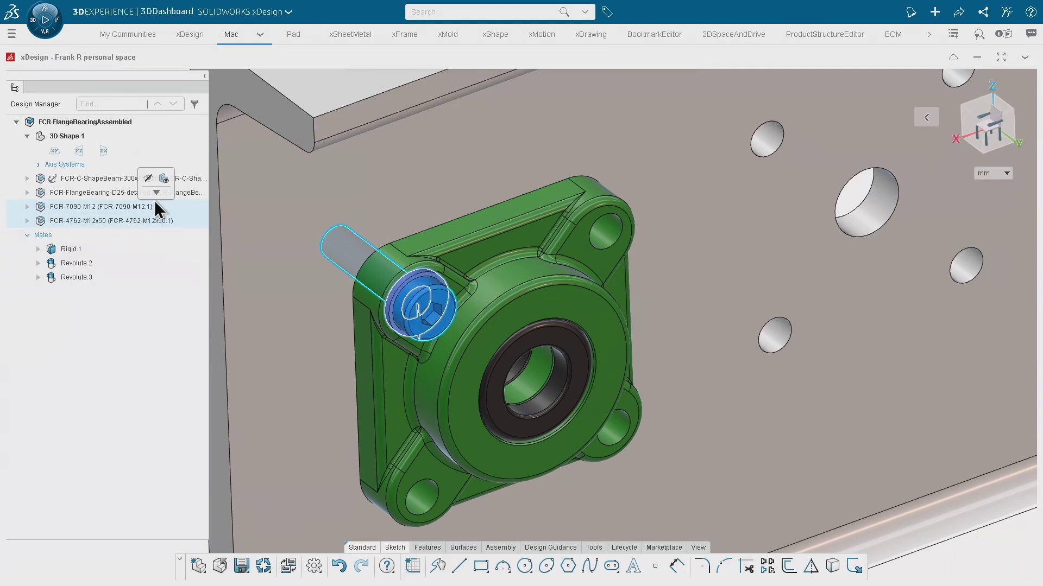
pyautogui.click(156, 193)
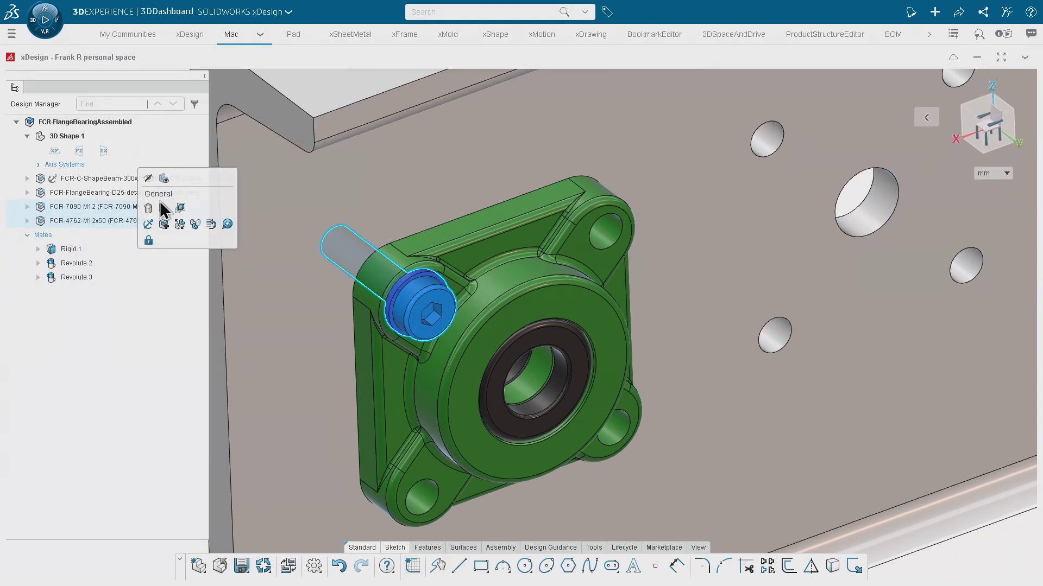
pyautogui.click(227, 224)
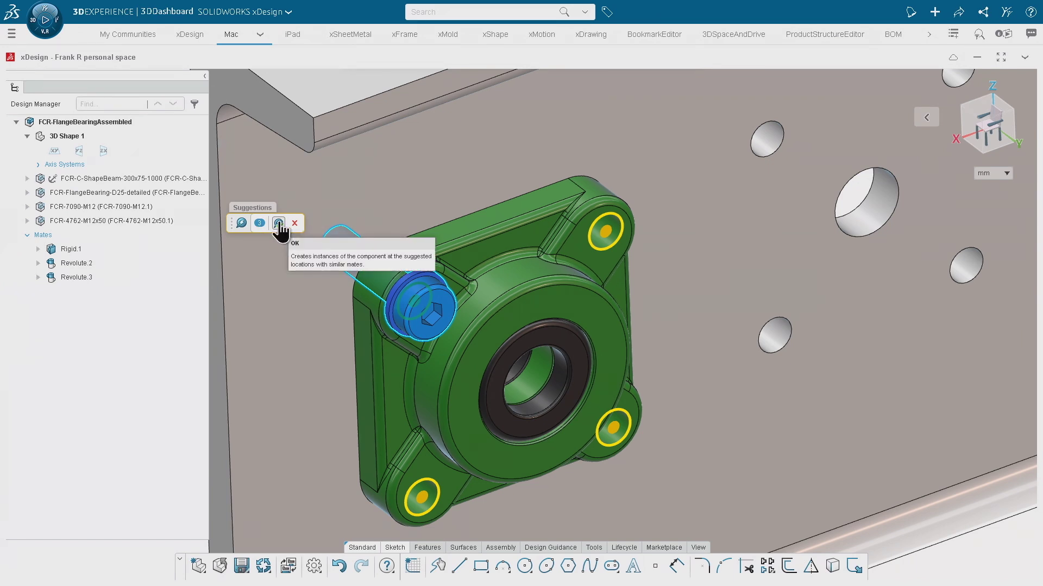
pyautogui.click(279, 223)
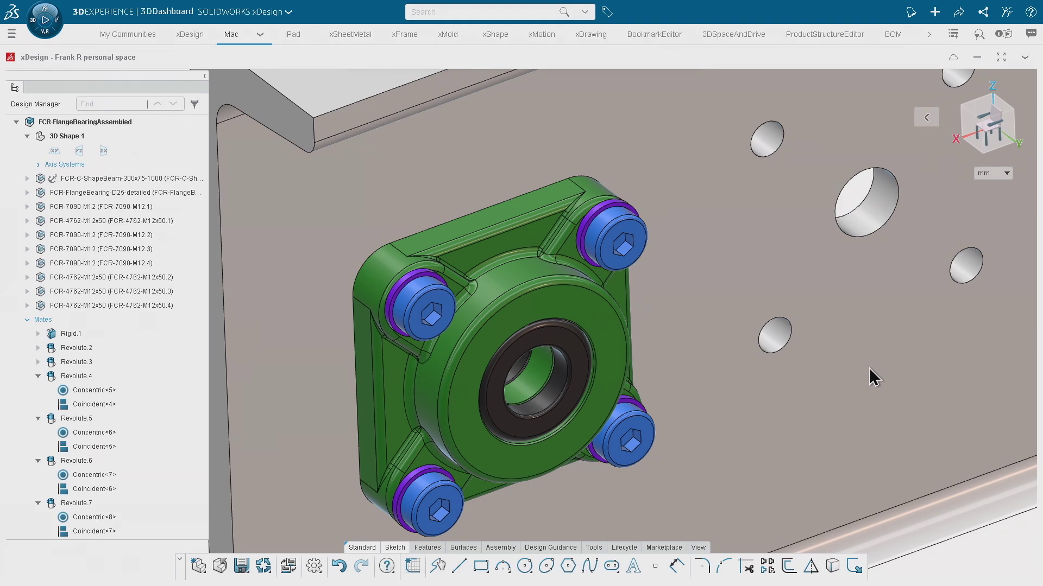
# Select the bearing flange's flat side face.
pyautogui.scroll(3, 857, 396)
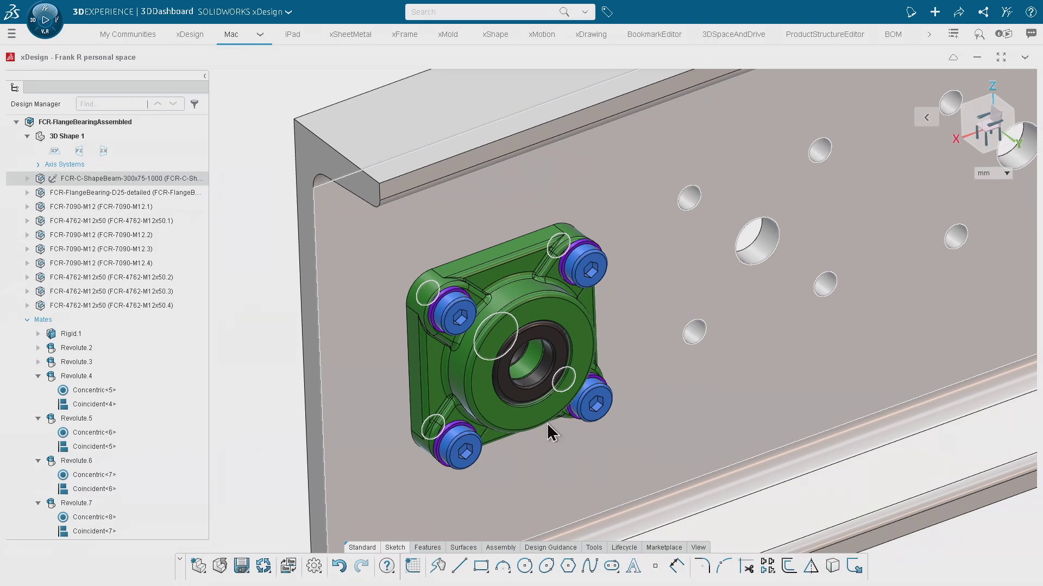
pyautogui.scroll(-6, 435, 388)
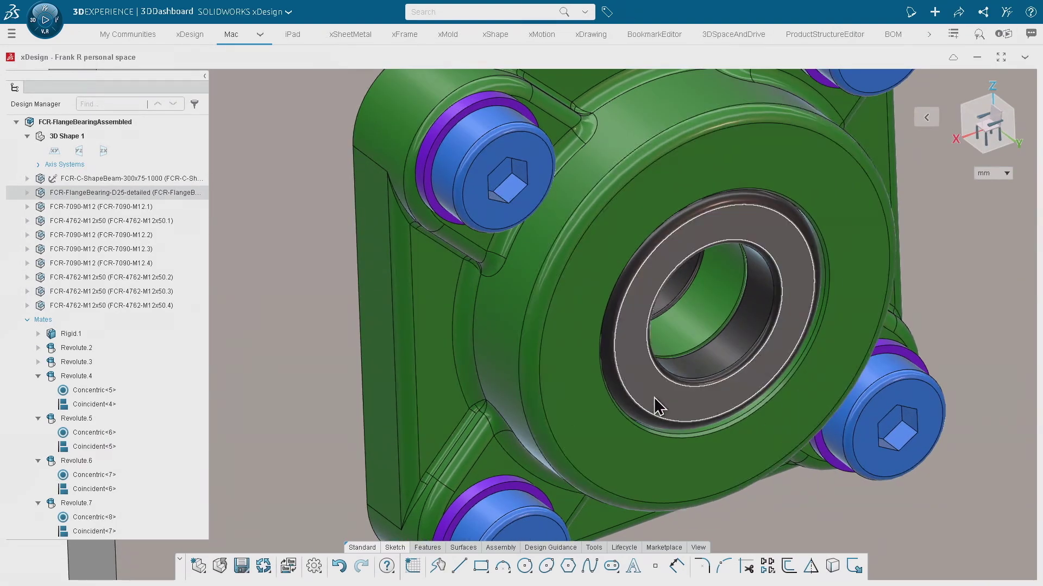
pyautogui.scroll(5, 654, 402)
pyautogui.moveTo(661, 408); pyautogui.dragTo(537, 311, button='middle')
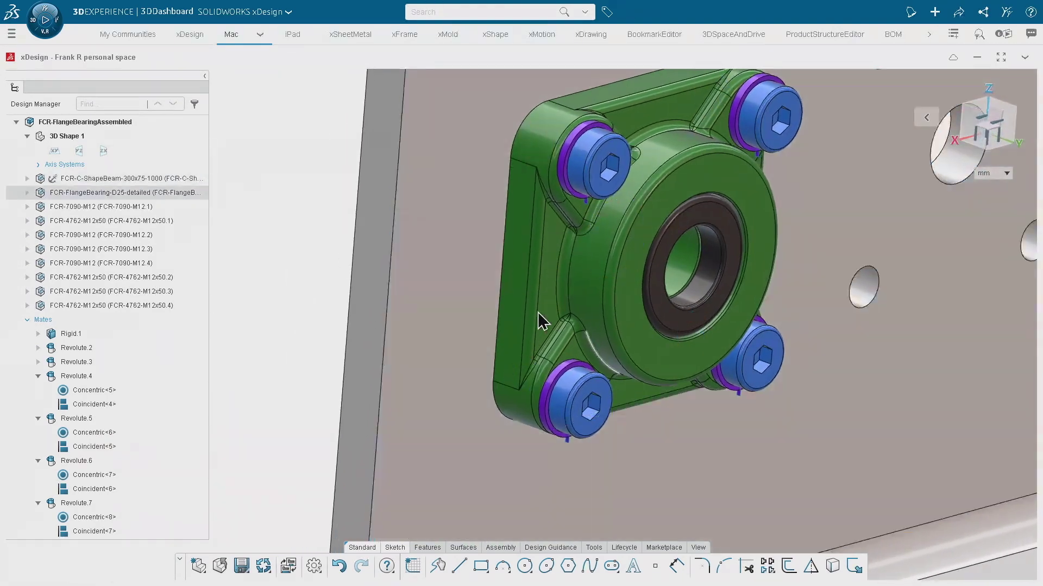
pyautogui.scroll(-3, 538, 313)
pyautogui.click(520, 253)
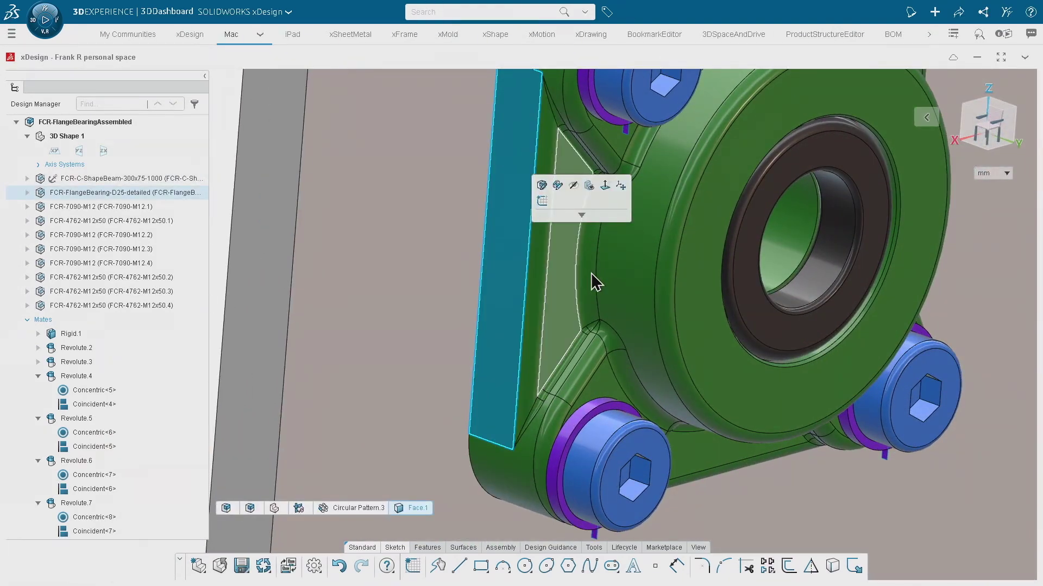
# Add the hex socket faces of all four bolts to the selection.
pyautogui.moveTo(591, 273); pyautogui.dragTo(661, 203, button='middle')
pyautogui.scroll(2, 661, 203)
pyautogui.scroll(-3, 624, 175)
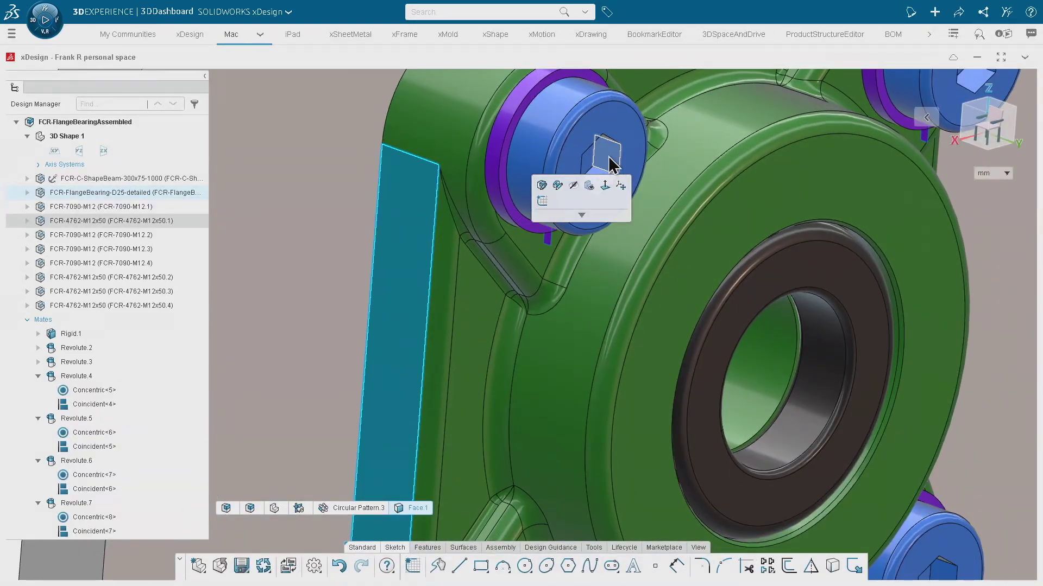
pyautogui.click(609, 158)
pyautogui.scroll(4, 640, 326)
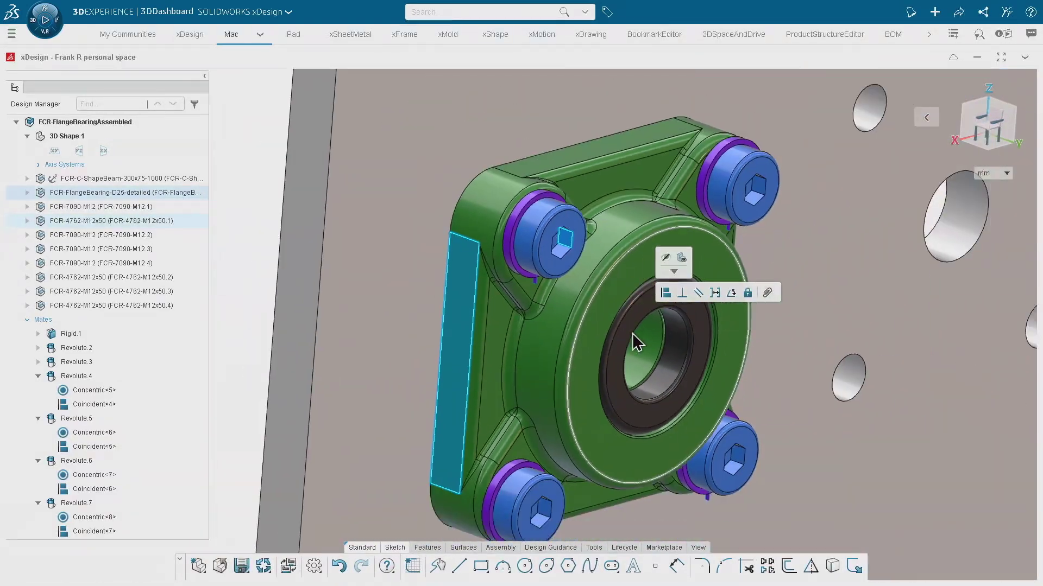
pyautogui.scroll(-3, 522, 495)
pyautogui.click(578, 531)
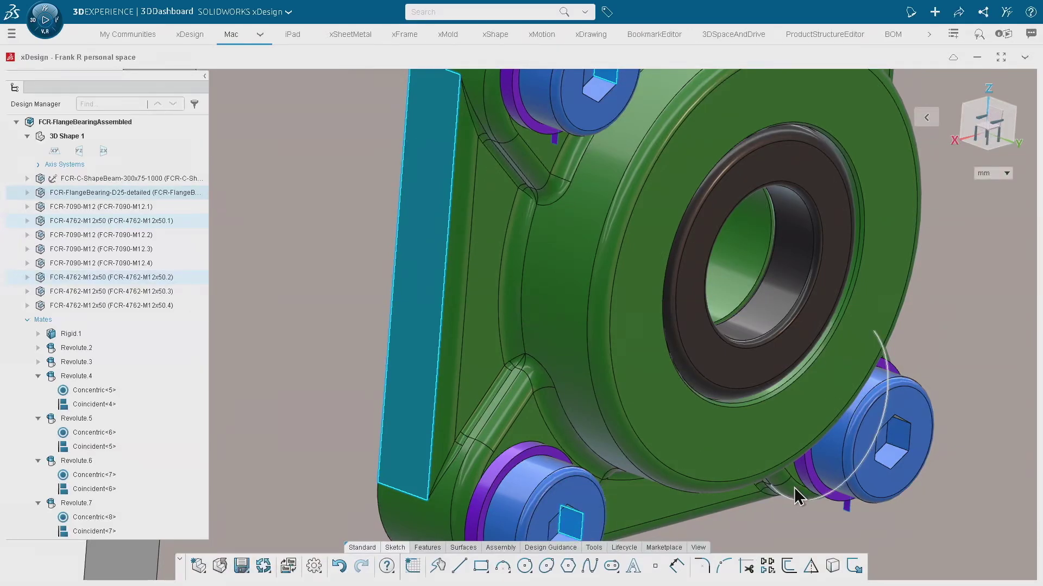
pyautogui.click(900, 442)
pyautogui.scroll(4, 912, 282)
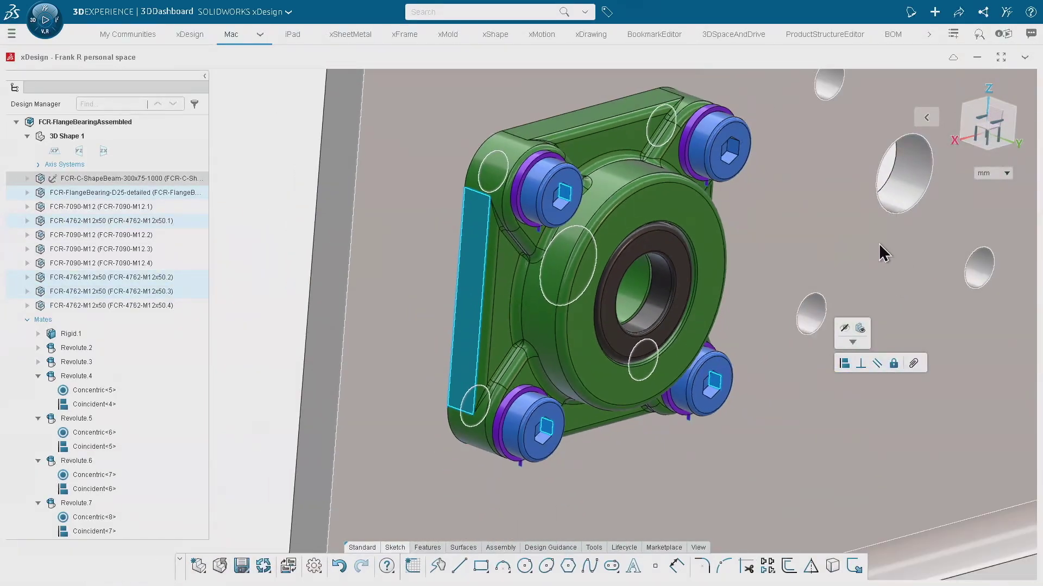
pyautogui.scroll(-3, 736, 149)
pyautogui.click(748, 139)
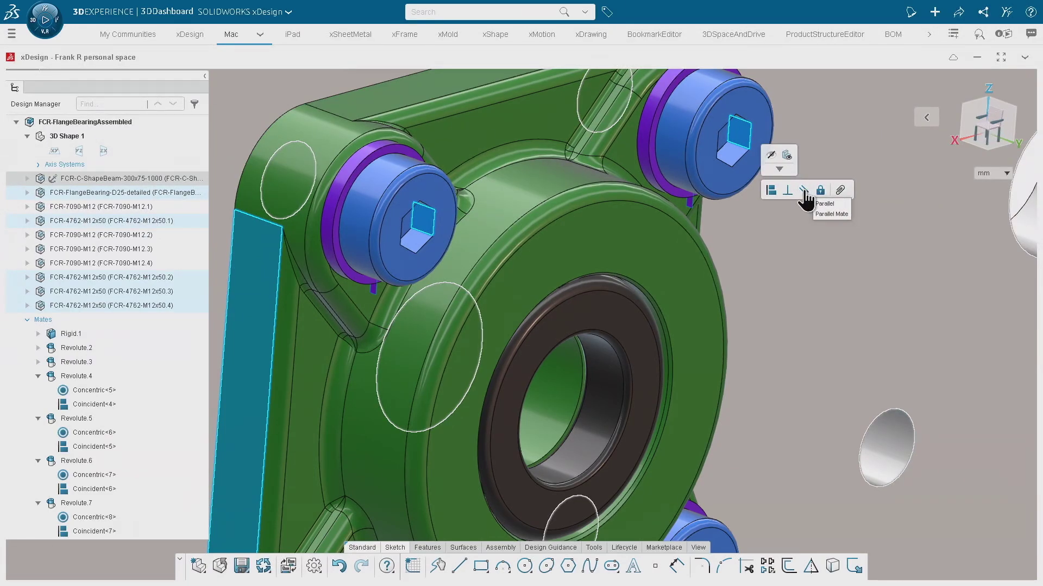
# Apply a Parallel mate to the four bolt sockets and flange face, creating UserDefined.10–13.
pyautogui.click(803, 190)
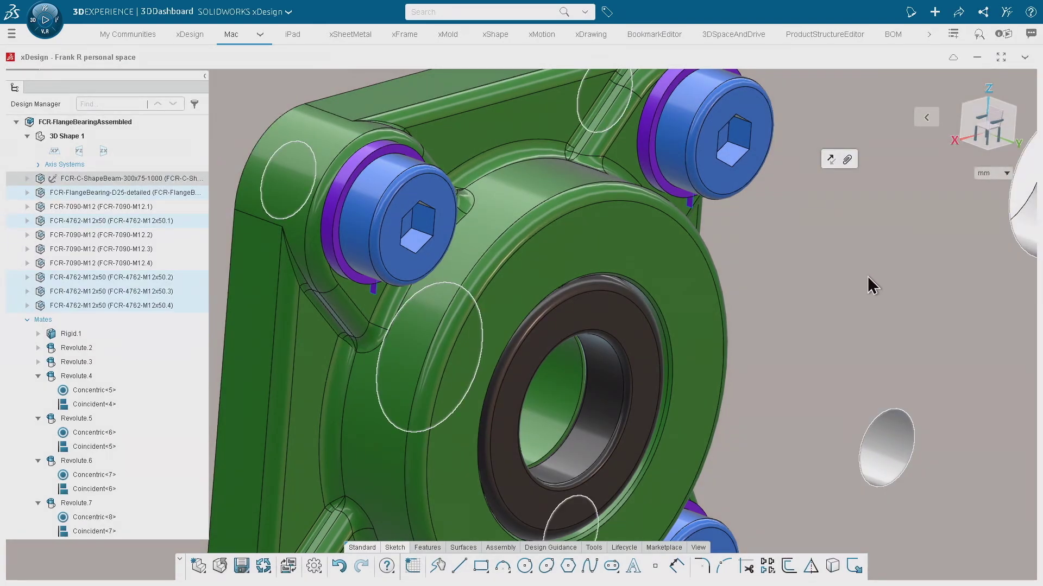
pyautogui.scroll(-3, 140, 314)
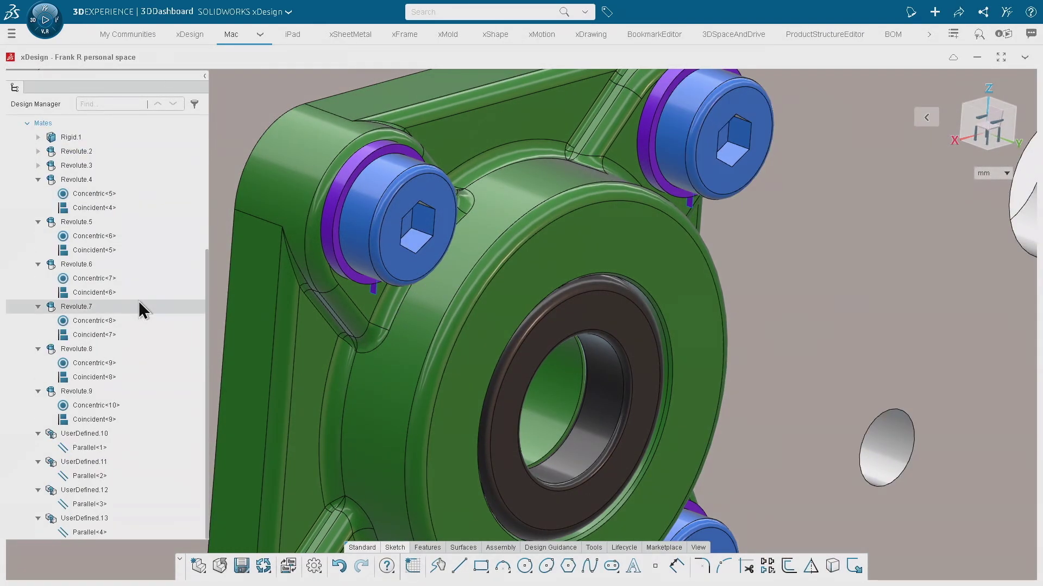
pyautogui.scroll(-2, 125, 324)
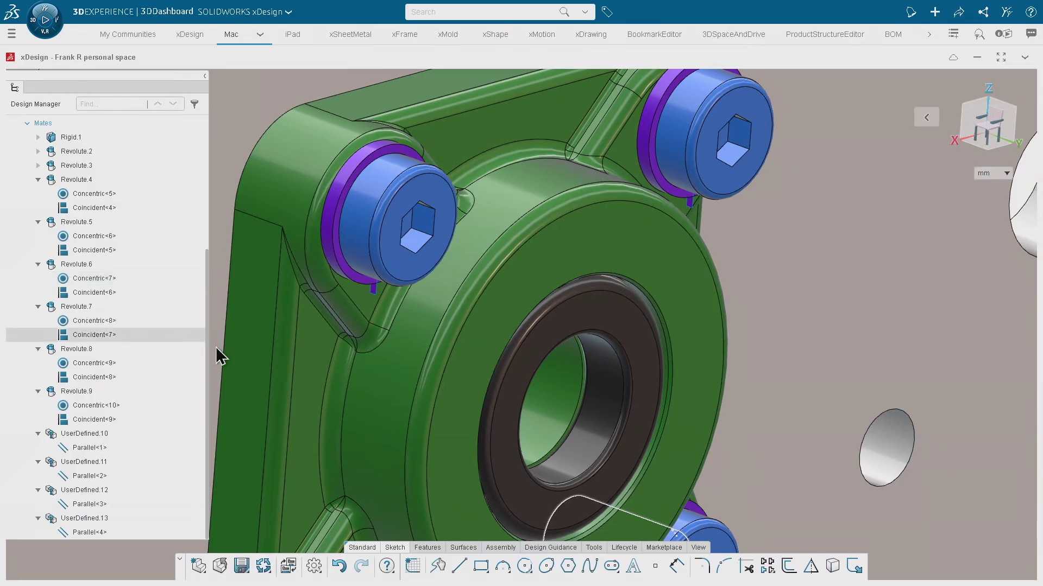